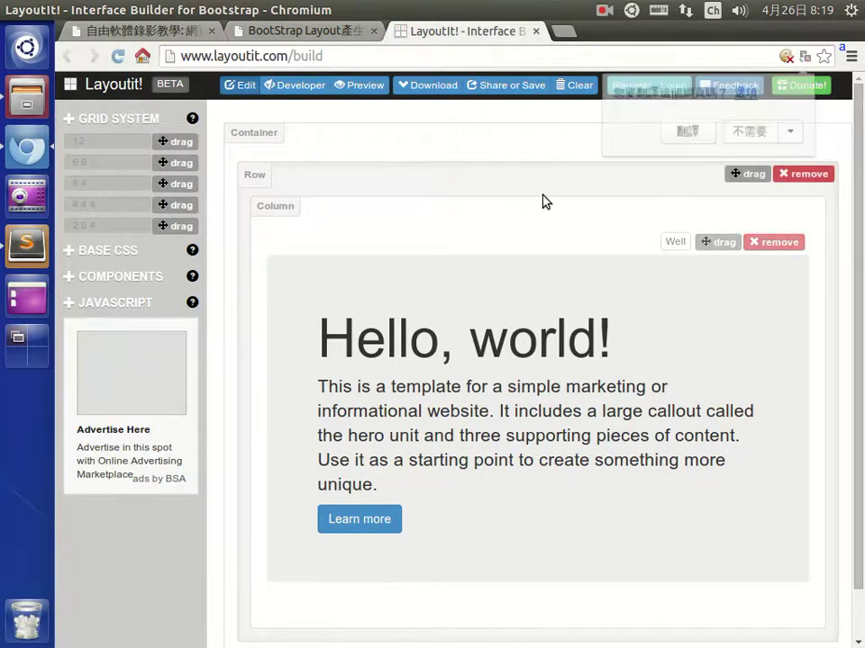
Dismiss the translate offer, preview the layout, then delete the hero-unit Well and its Row.
click(744, 132)
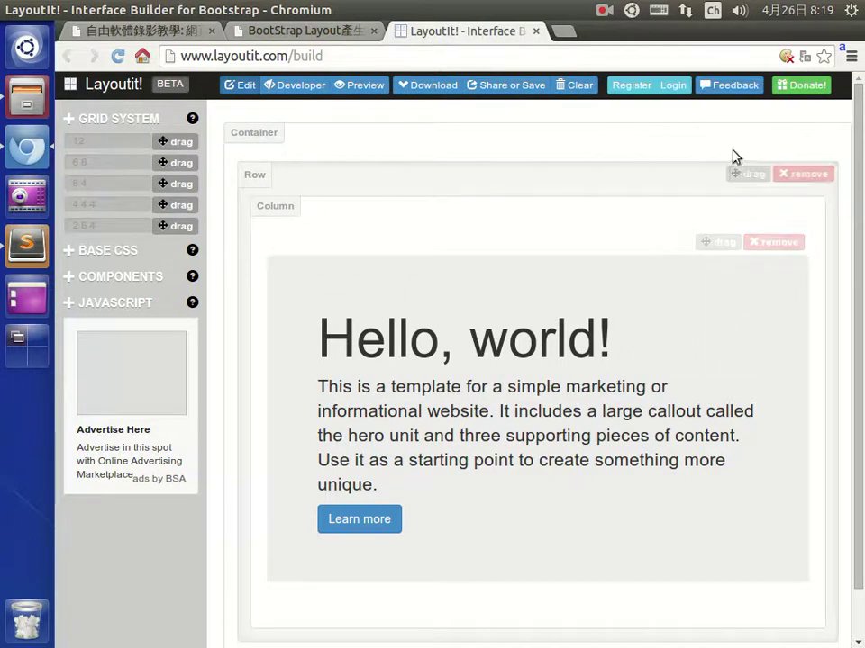
click(359, 85)
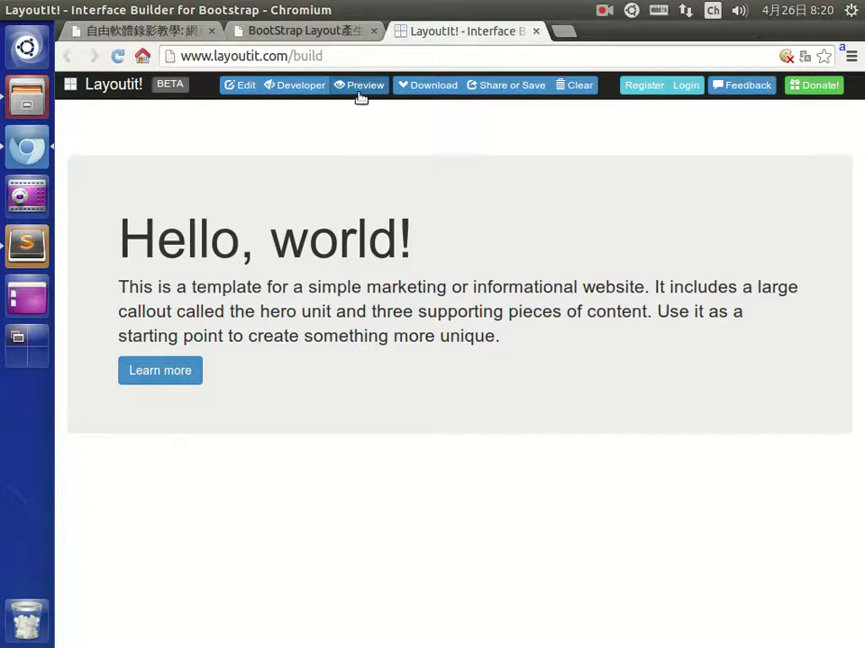
click(241, 87)
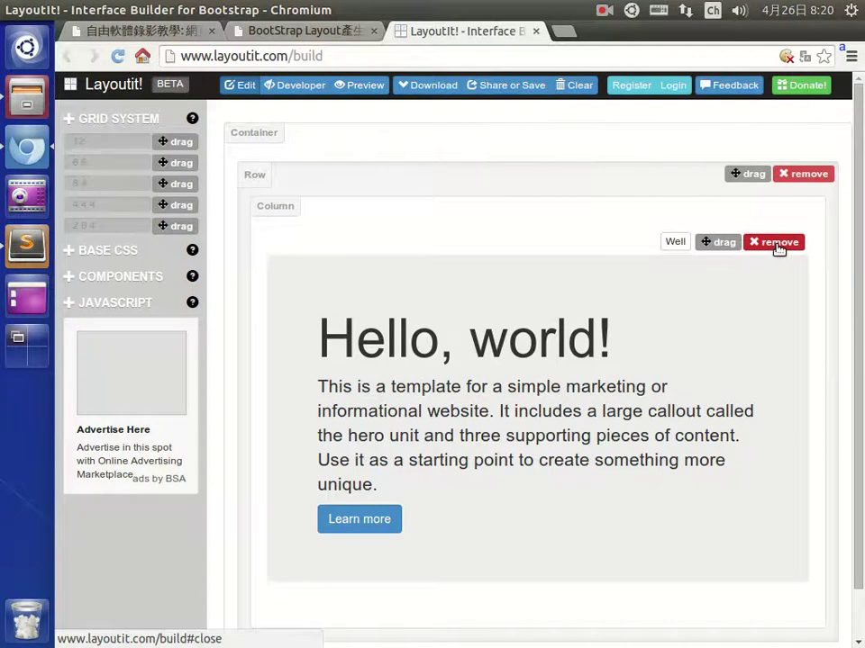
click(778, 245)
click(810, 178)
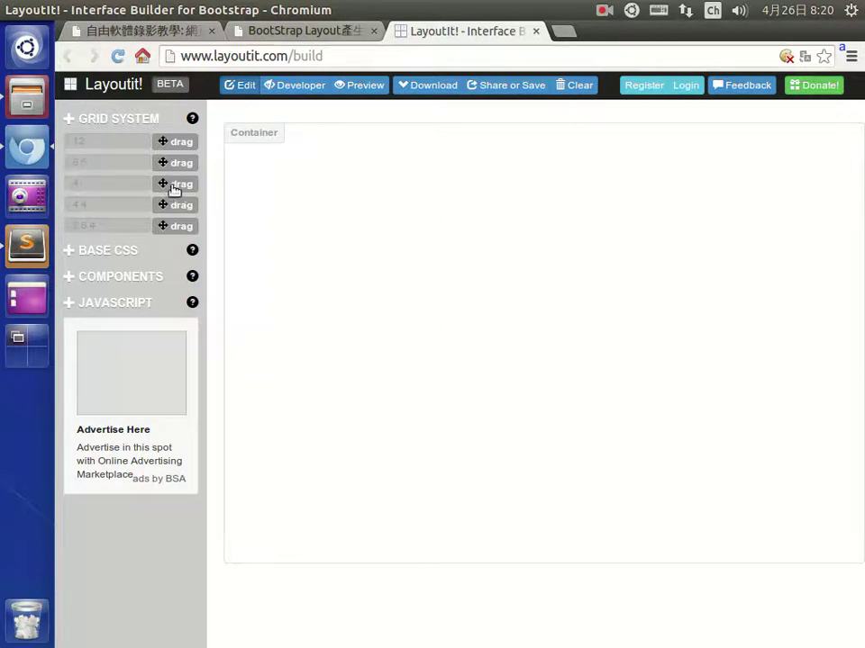
Drop a two-column grid row into the Container and expand the Base CSS elements.
drag(180, 185, 494, 219)
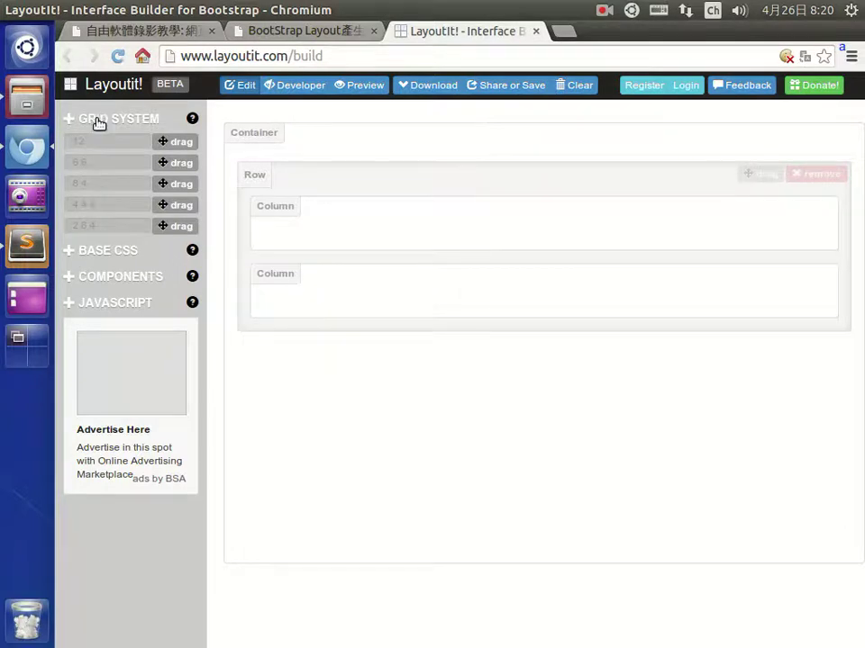
click(72, 255)
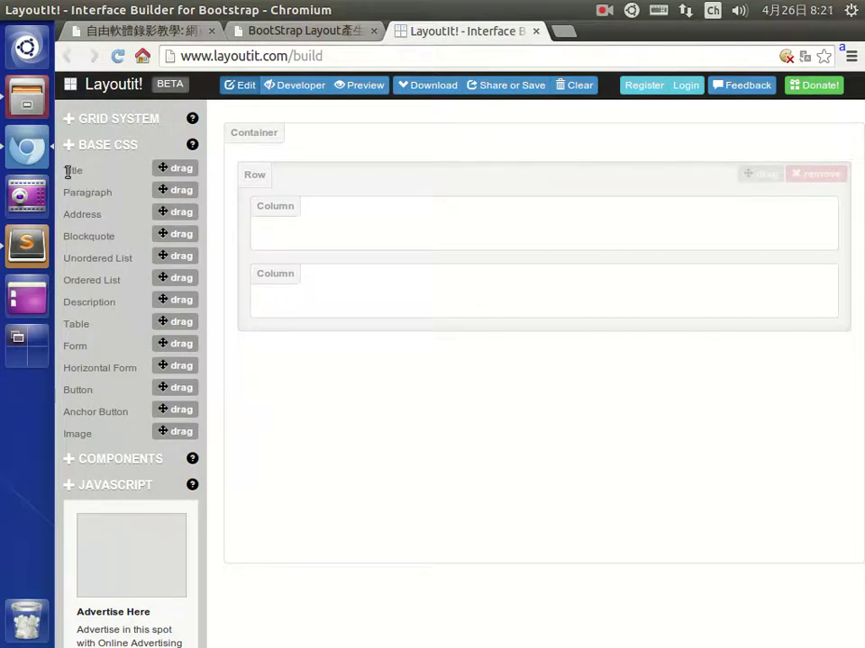
drag(178, 173, 392, 233)
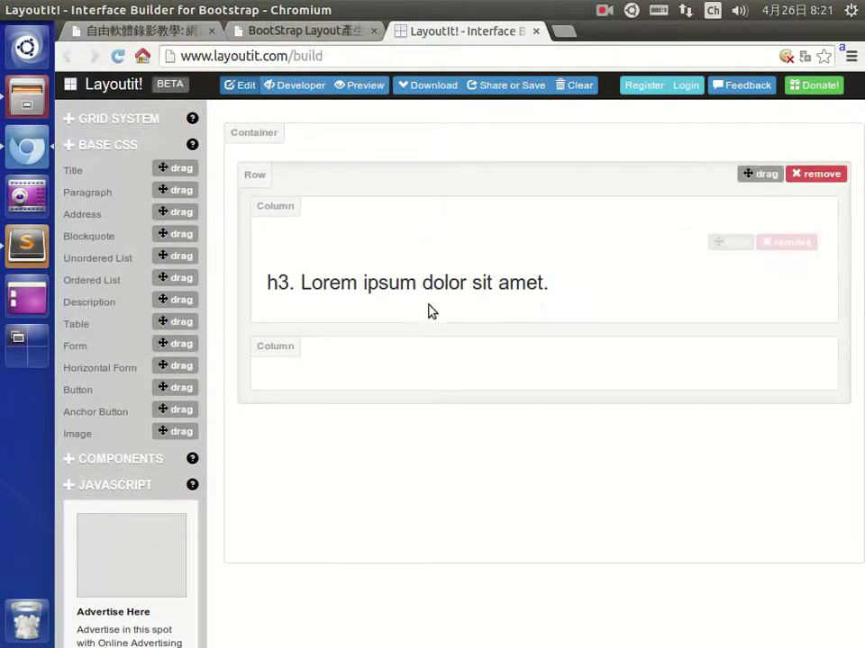
click(360, 86)
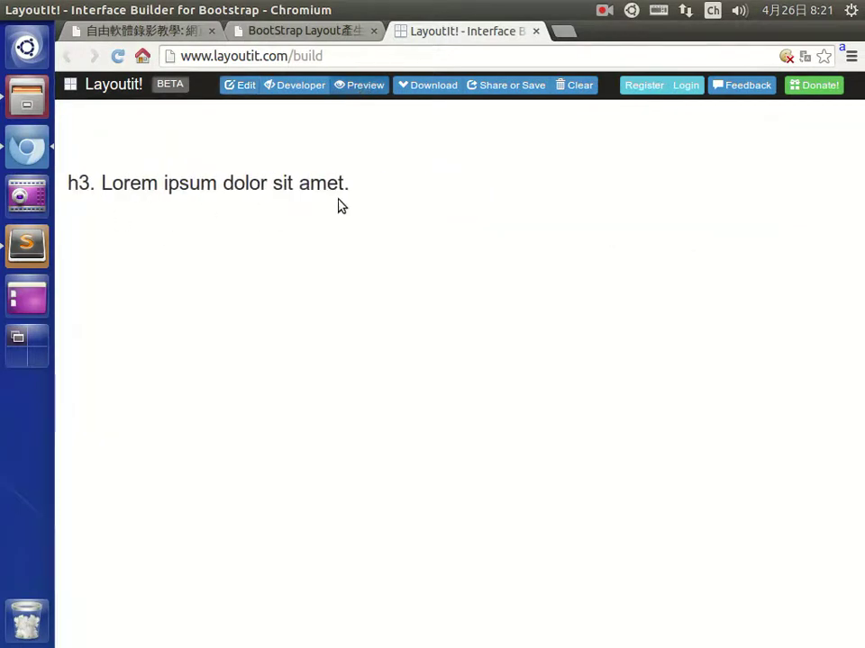
click(238, 86)
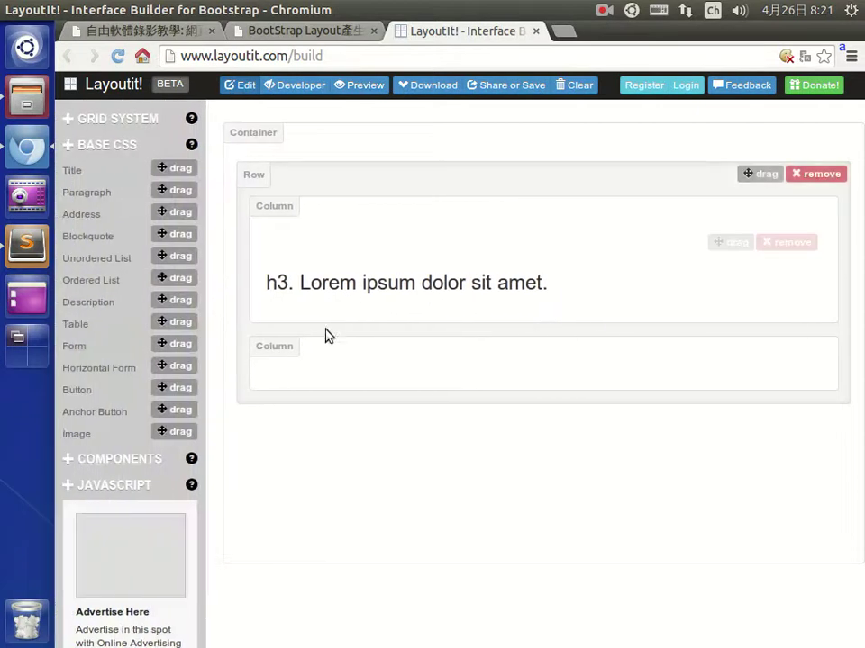
click(788, 244)
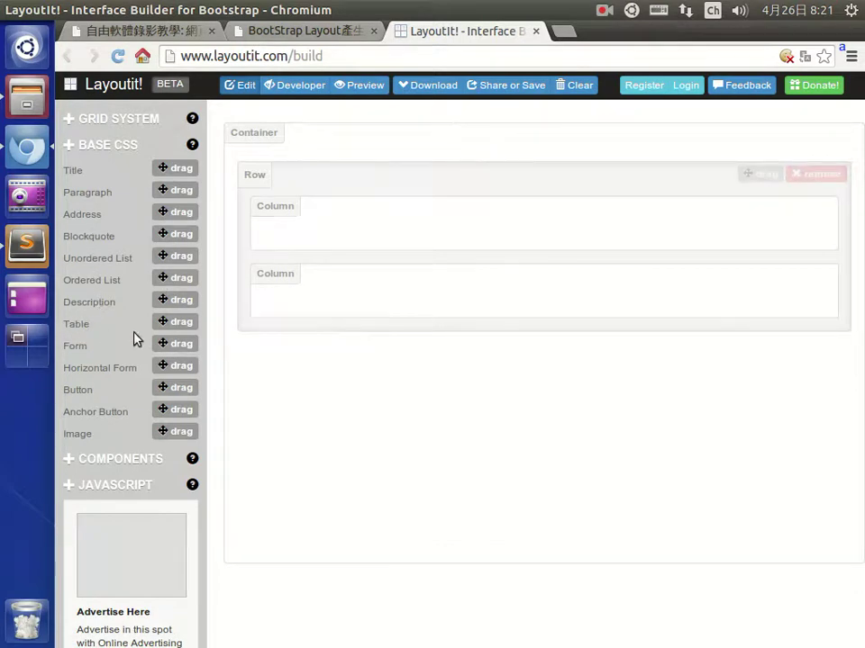
Add a striped table and a form to the first column.
drag(183, 324, 434, 235)
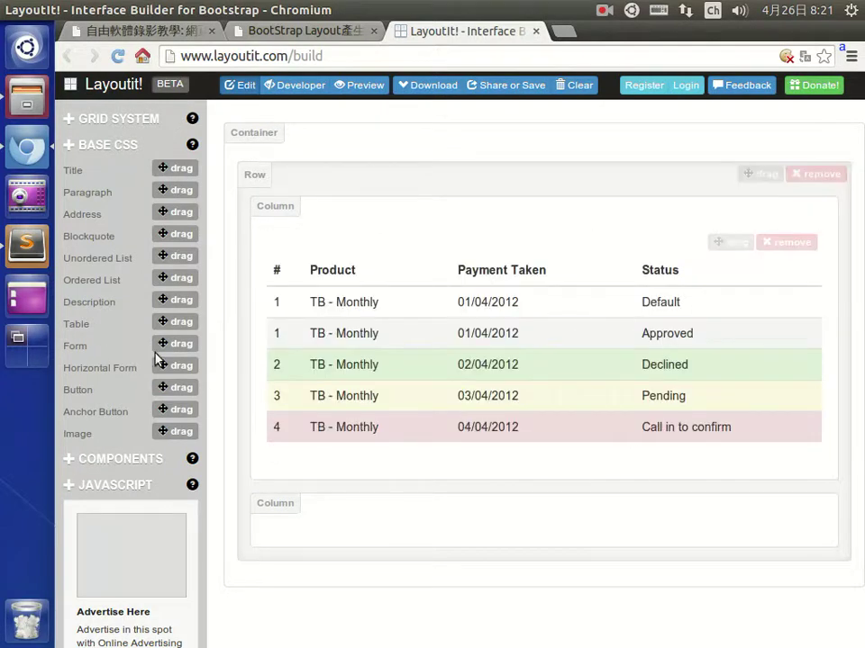
drag(183, 347, 398, 515)
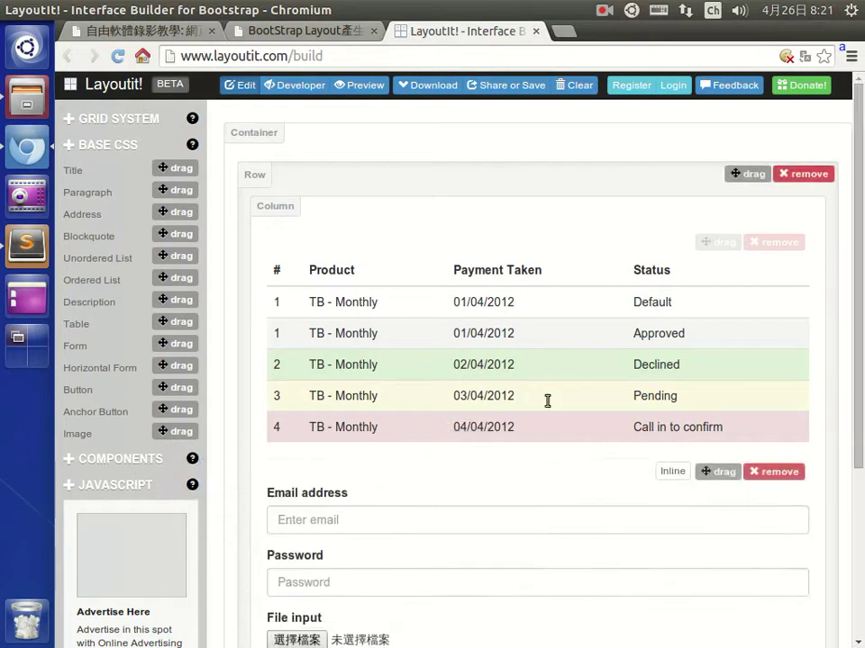
scroll(548, 402, down, 3)
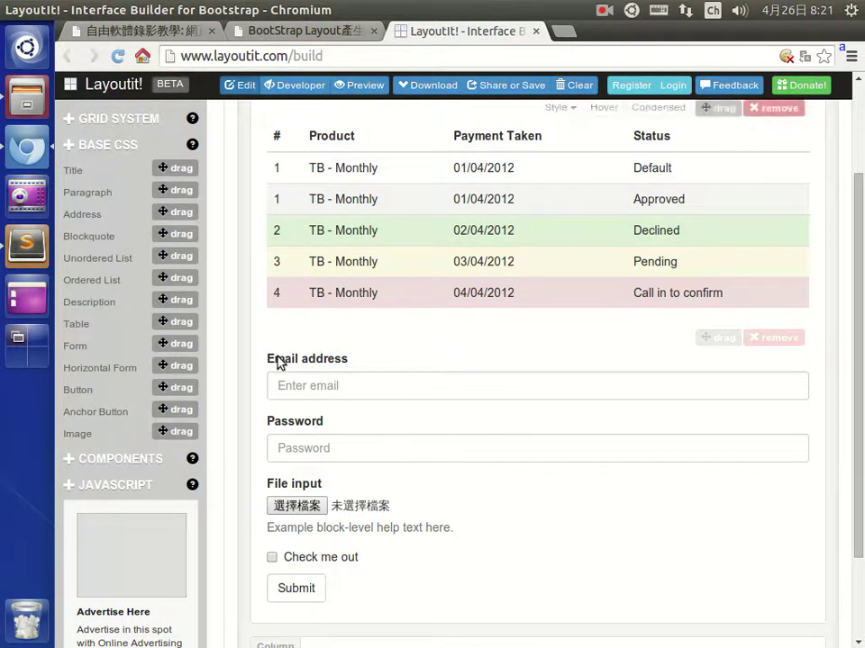
scroll(424, 324, down, 3)
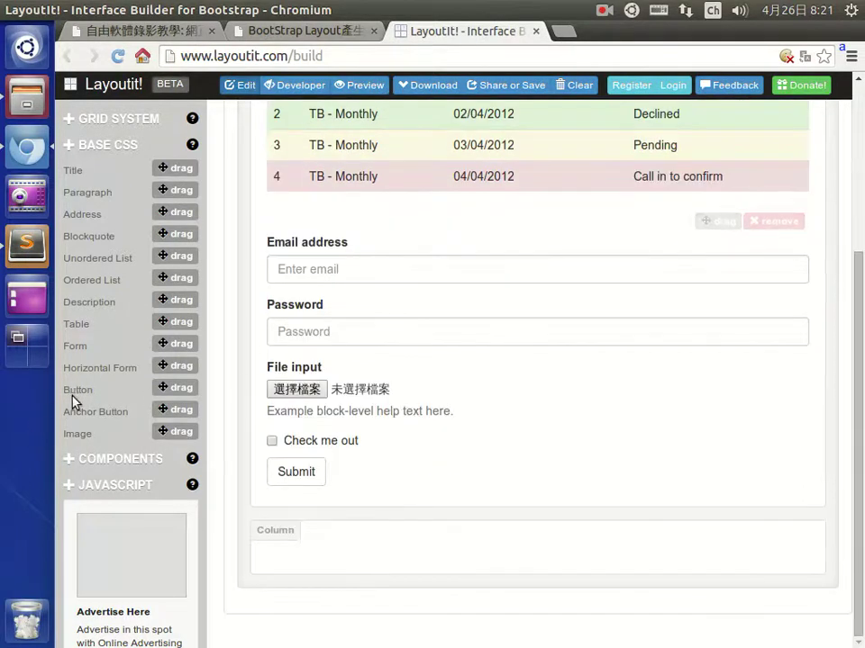
Add a button to the second column, give it the green Success style, and expand Components.
drag(181, 393, 390, 555)
mouse_move(581, 579)
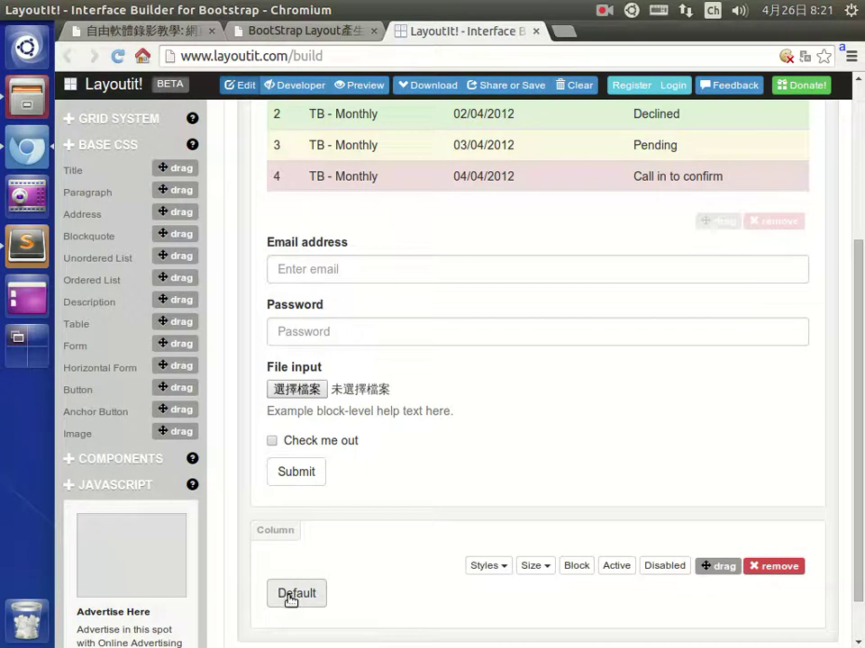
click(504, 568)
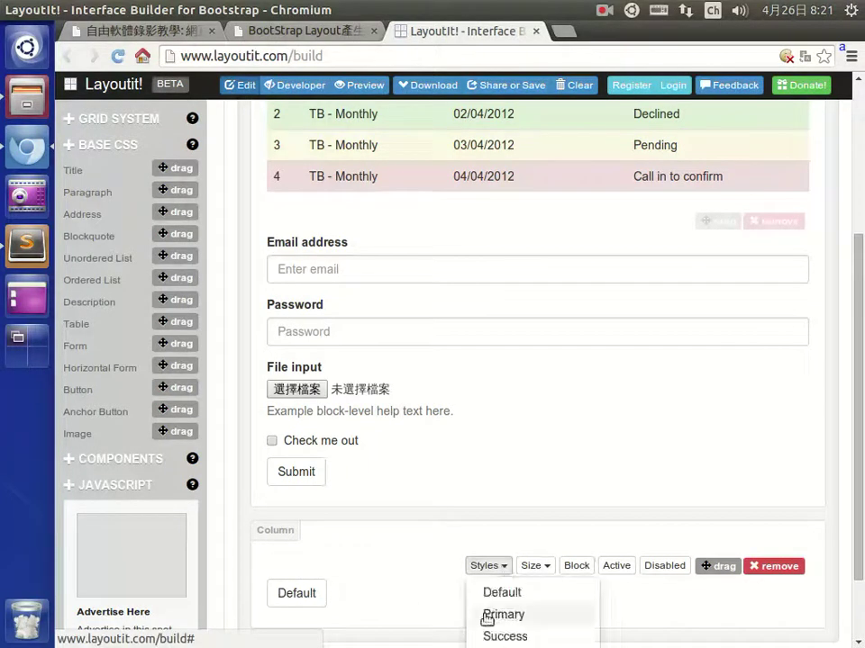
scroll(437, 596, down, 2)
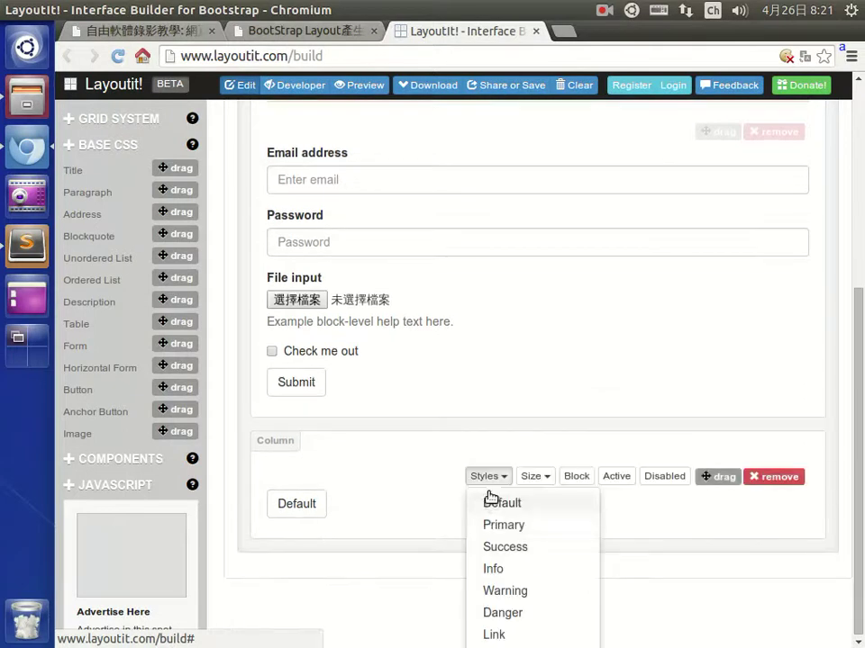
click(506, 555)
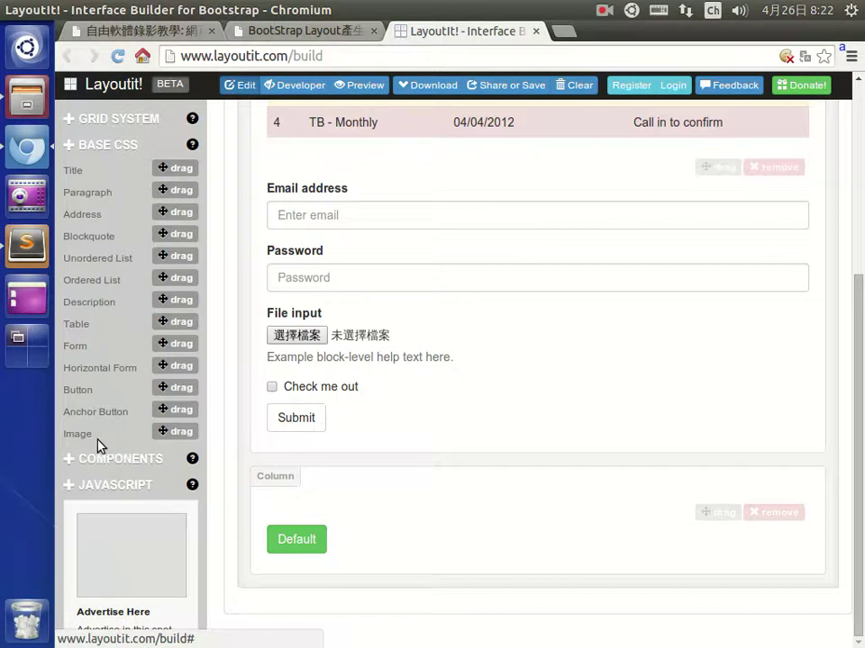
click(70, 463)
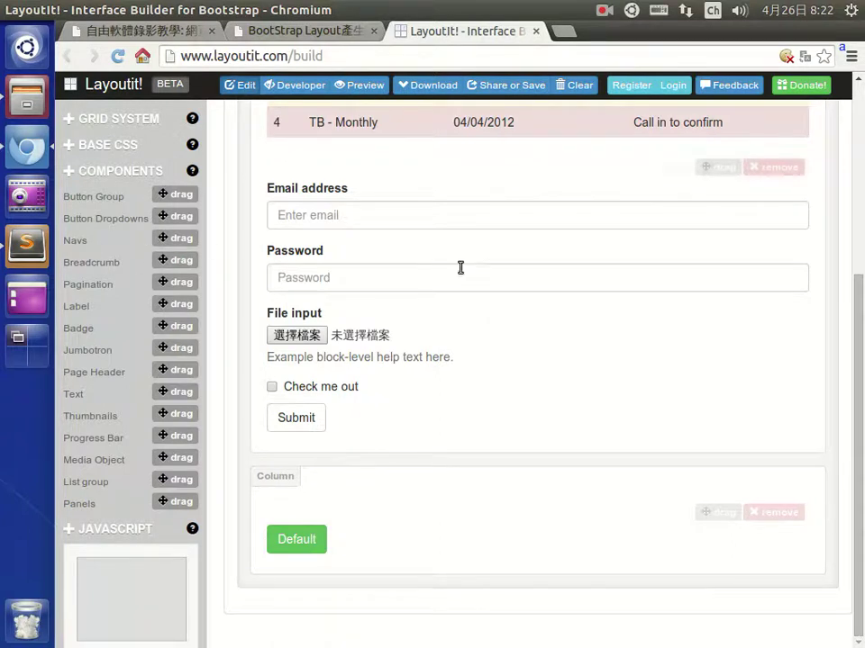
Add the Navs tab bar (Home, Profile, Messages, Dropdown) and move it above the striped table.
scroll(521, 322, up, 5)
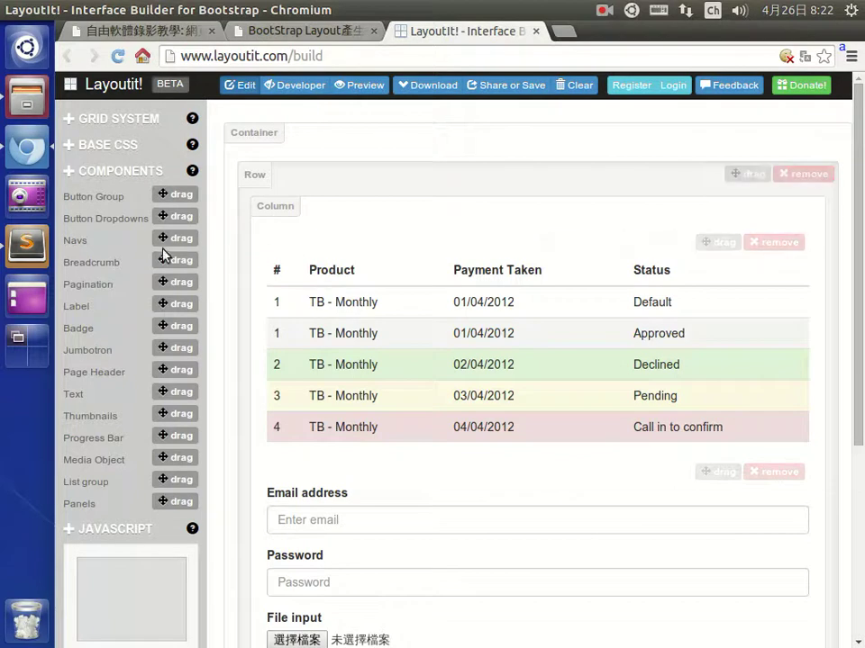
drag(174, 240, 403, 162)
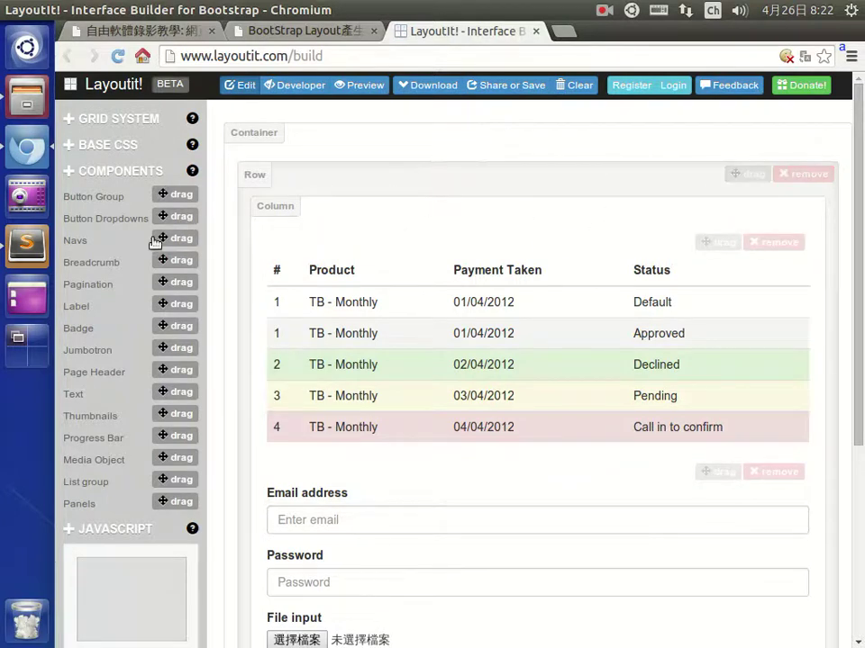
drag(174, 240, 451, 438)
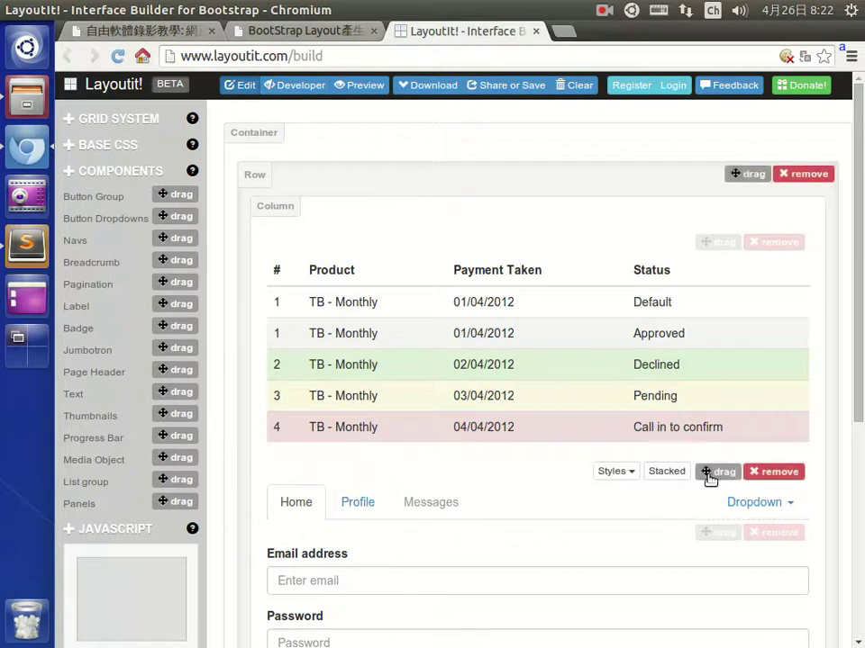
drag(706, 471, 706, 227)
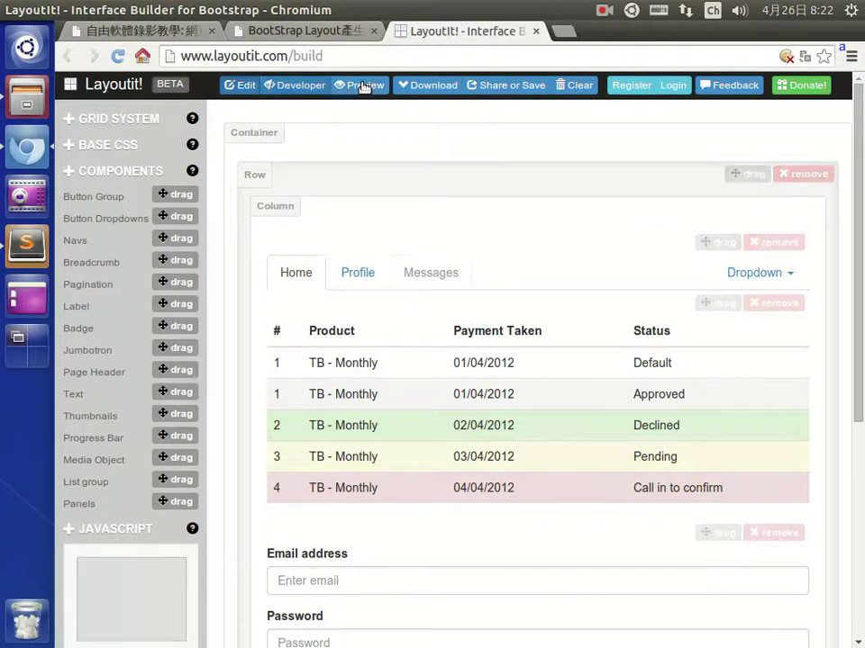
Preview the finished page, return to edit mode, and expand the JavaScript component group.
click(373, 90)
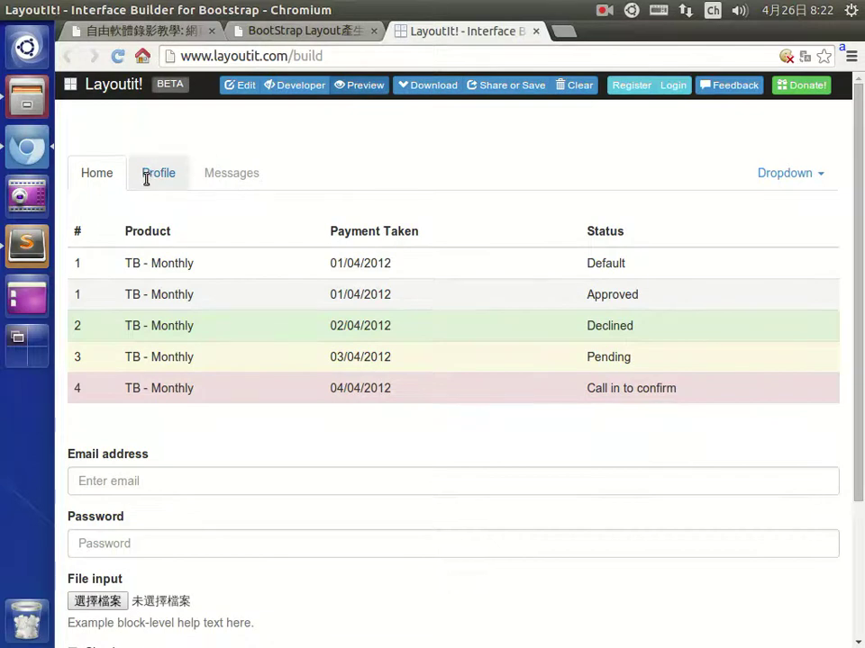
scroll(226, 433, down, 2)
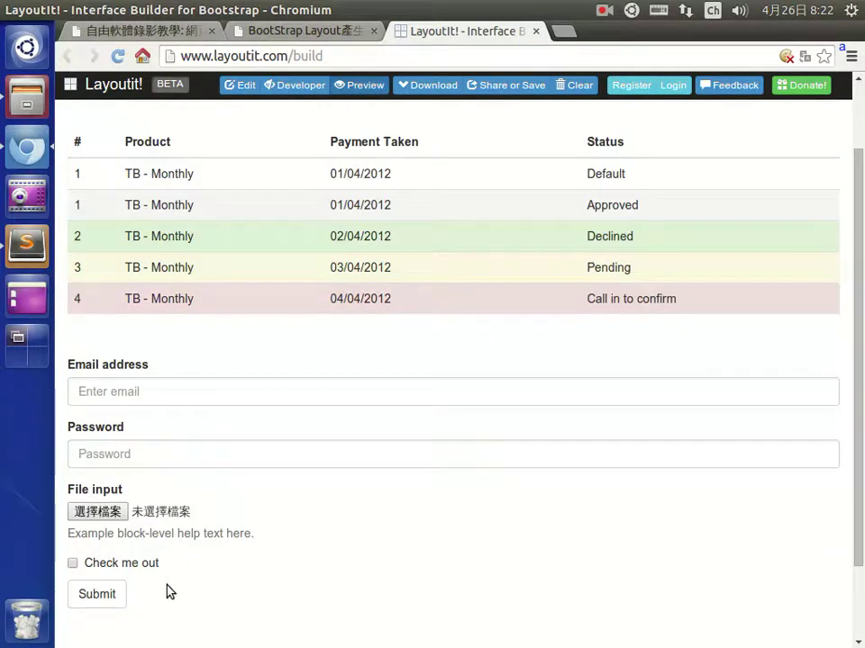
scroll(323, 577, down, 2)
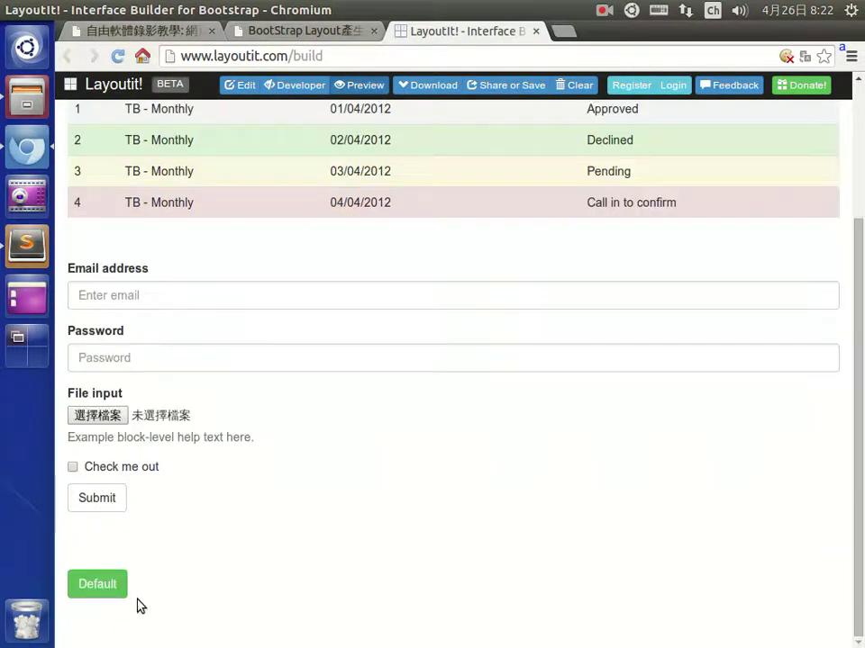
scroll(319, 186, up, 3)
click(241, 85)
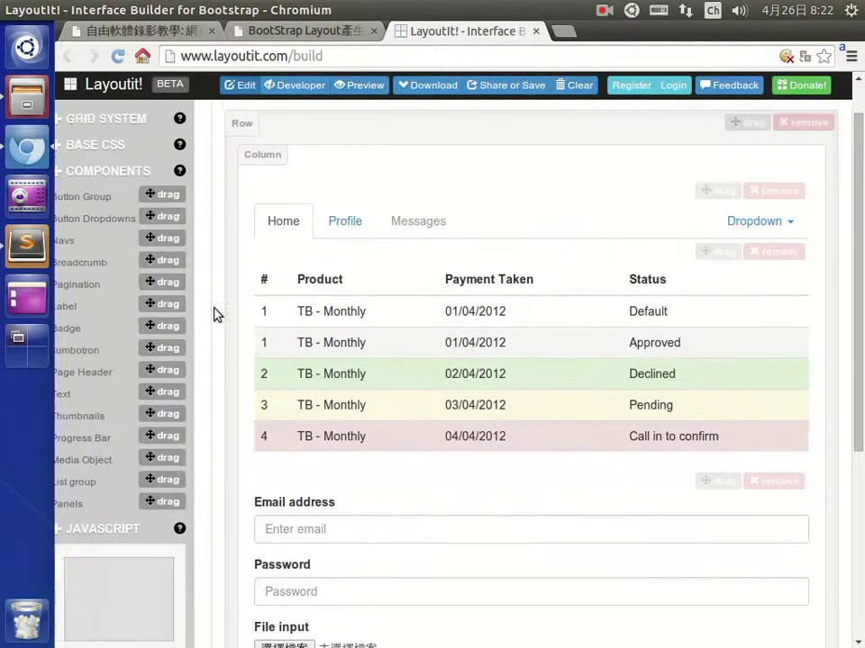
scroll(80, 504, down, 1)
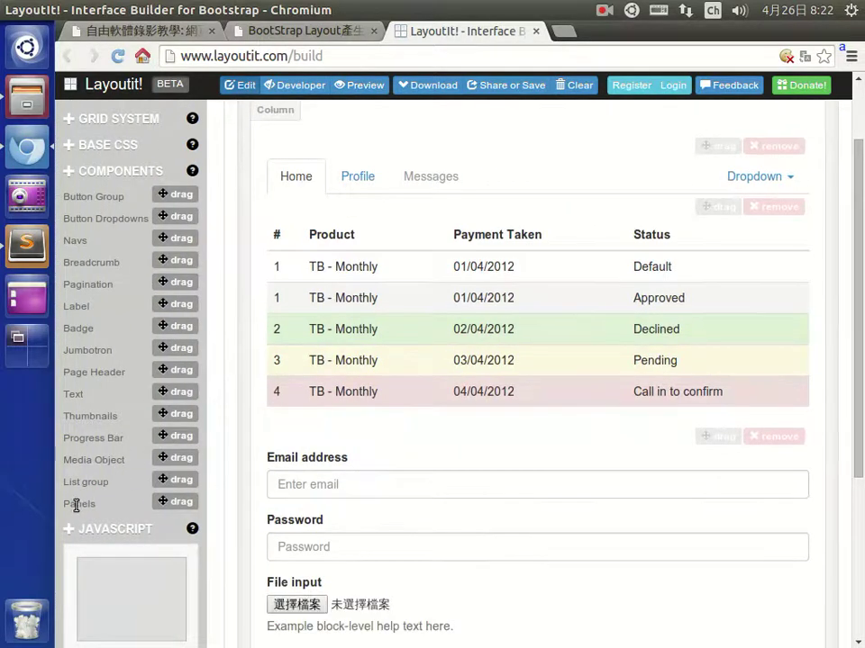
click(85, 532)
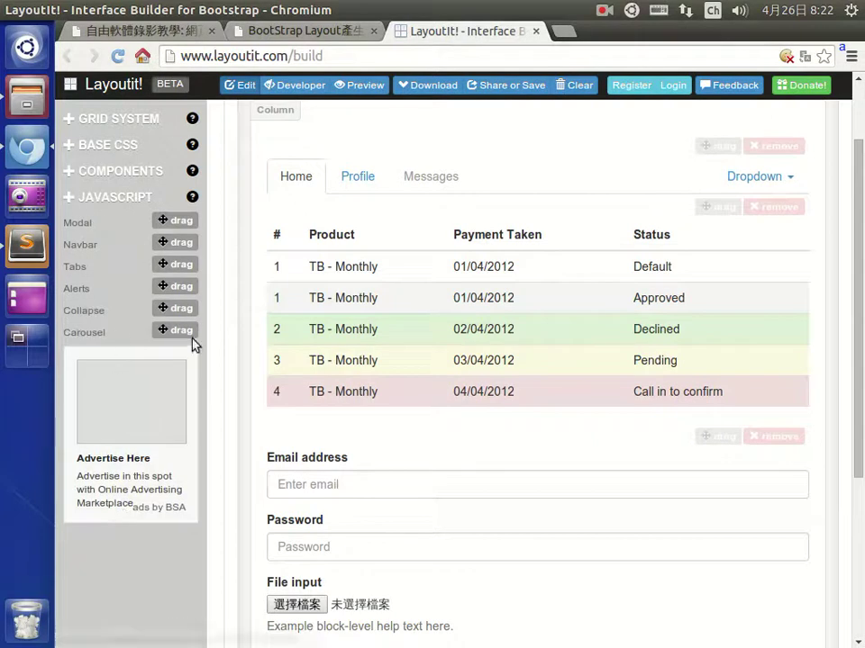
Scroll back up in the builder and switch to the course index tab.
scroll(255, 307, up, 2)
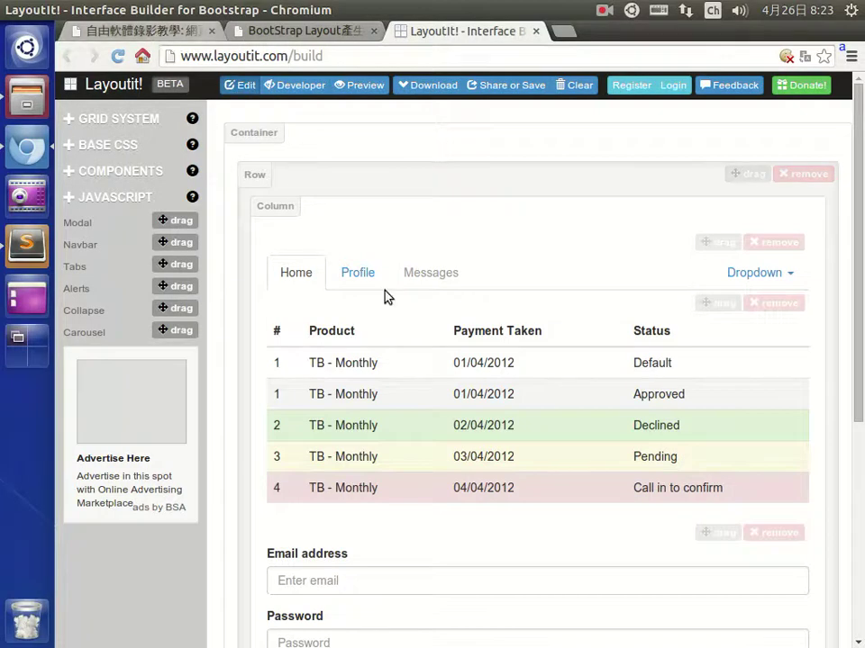
click(155, 32)
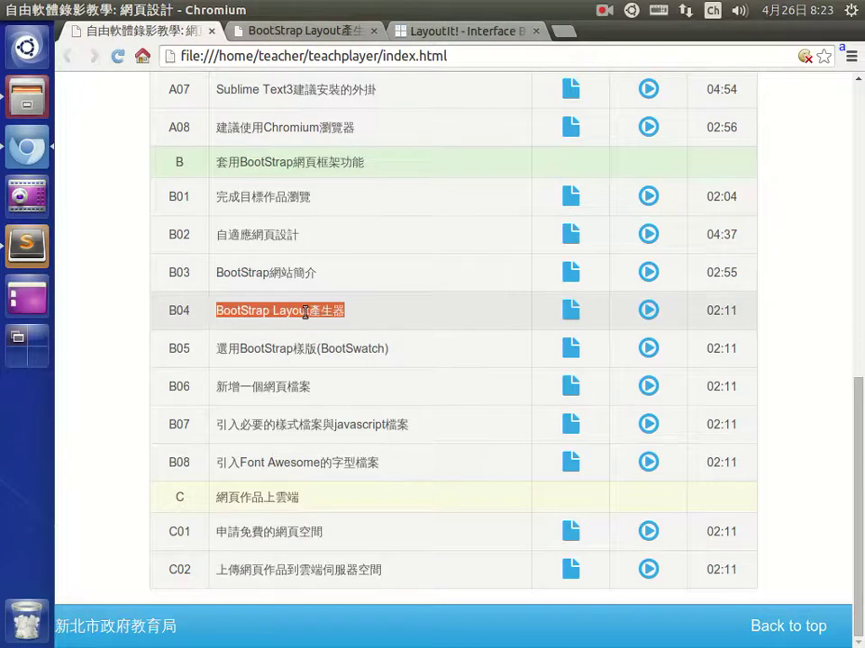
Switch back to the LayoutIt! builder tab in Chromium.
click(459, 33)
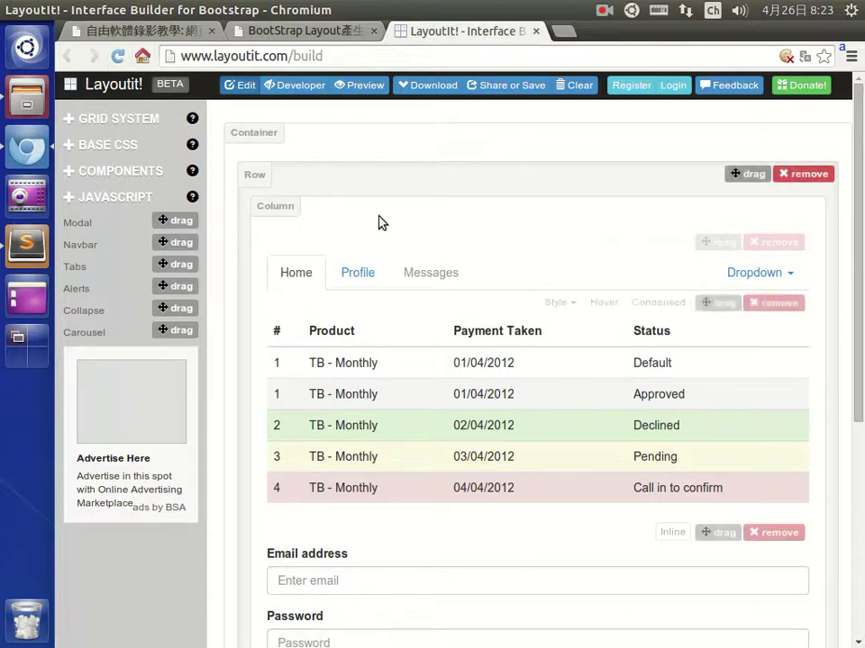
Open Download, enter the account e-mail and password in the login form, and sign in.
click(433, 85)
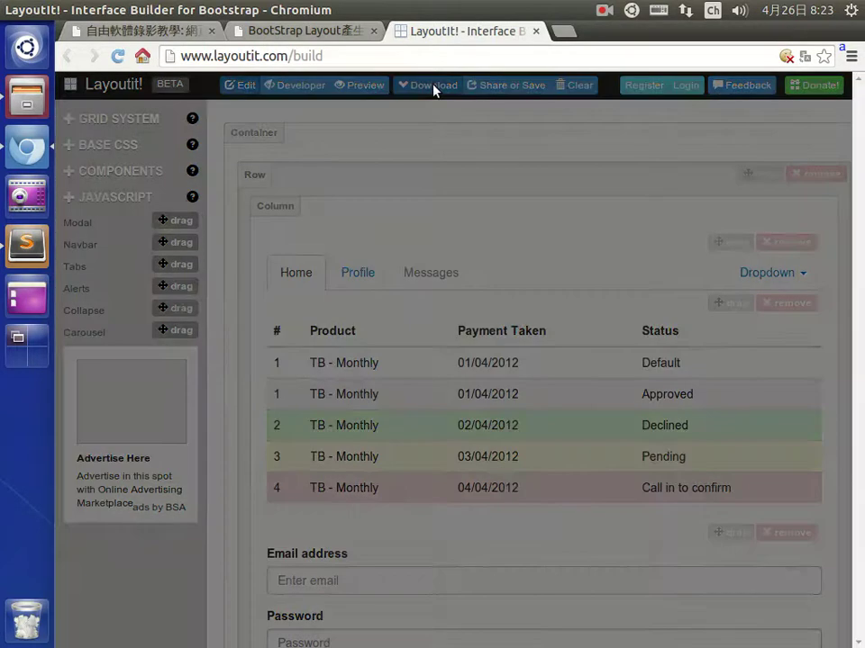
click(429, 209)
key(Tab)
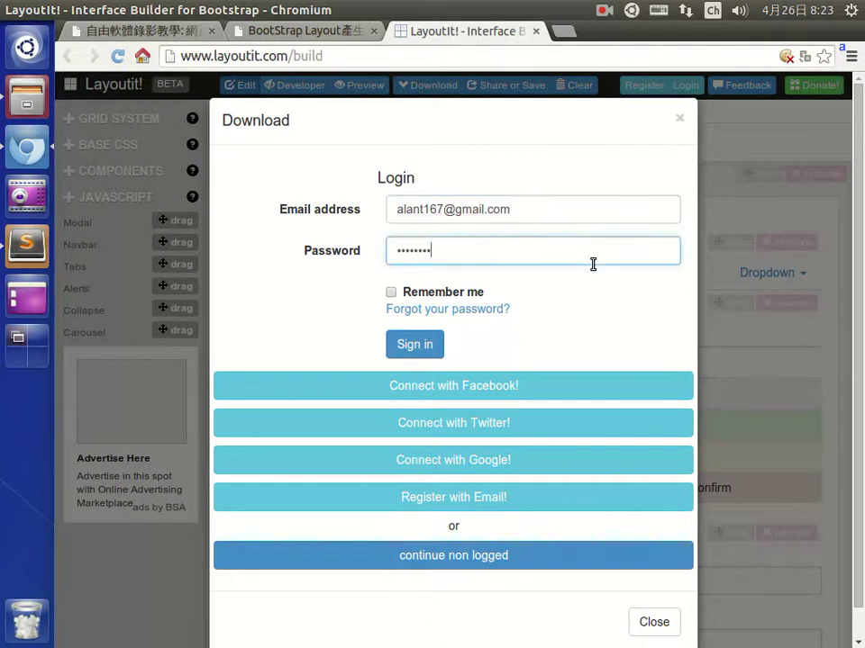
key(ctrl+a)
text(abc)
click(417, 347)
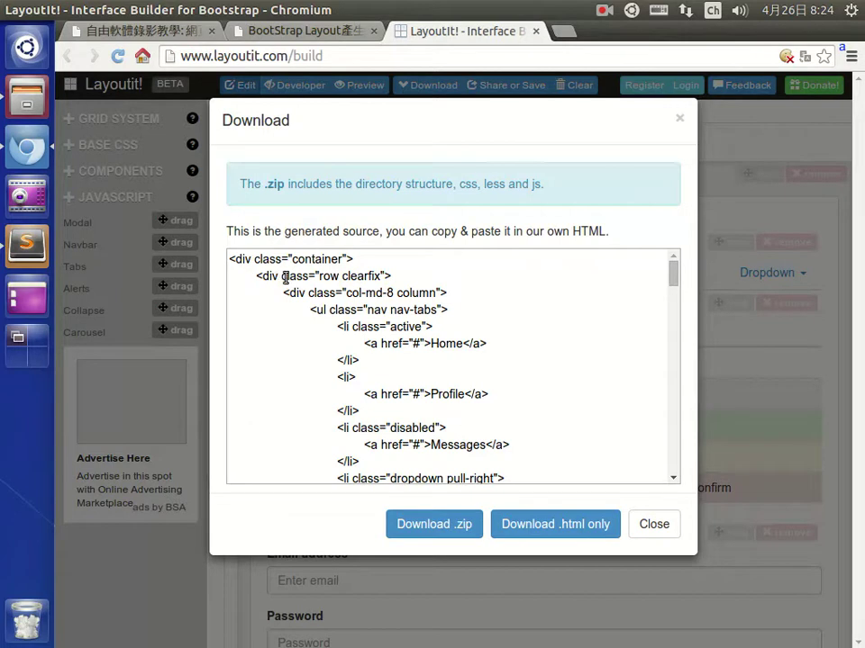
Select a block of the generated HTML source, open its context menu, then dismiss and deselect.
drag(282, 275, 412, 359)
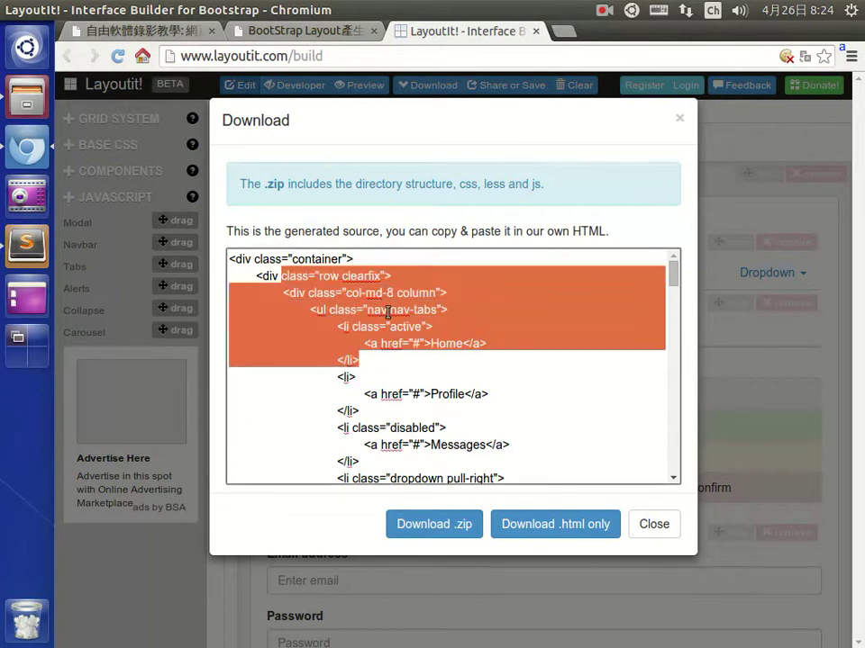
right_click(436, 334)
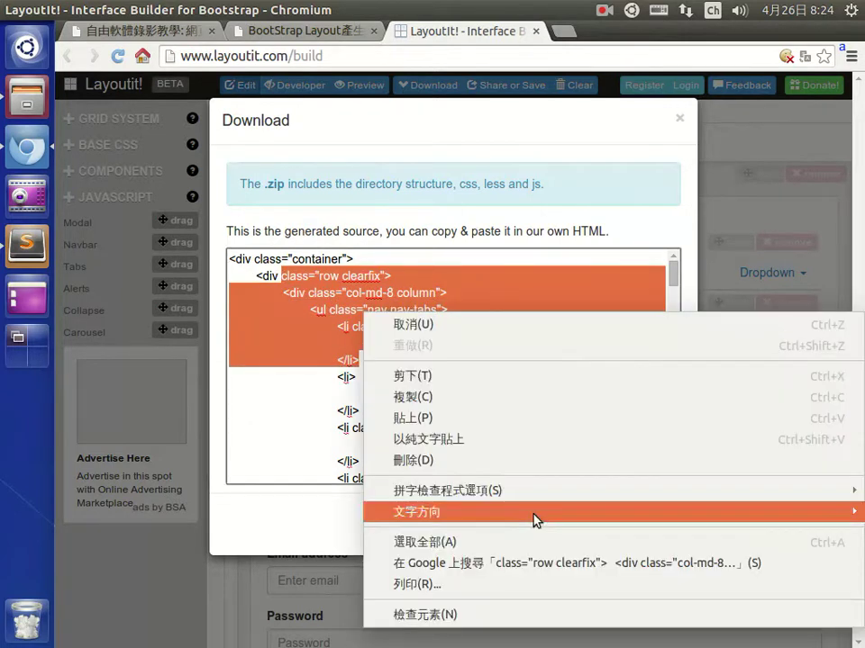
click(301, 407)
click(301, 407)
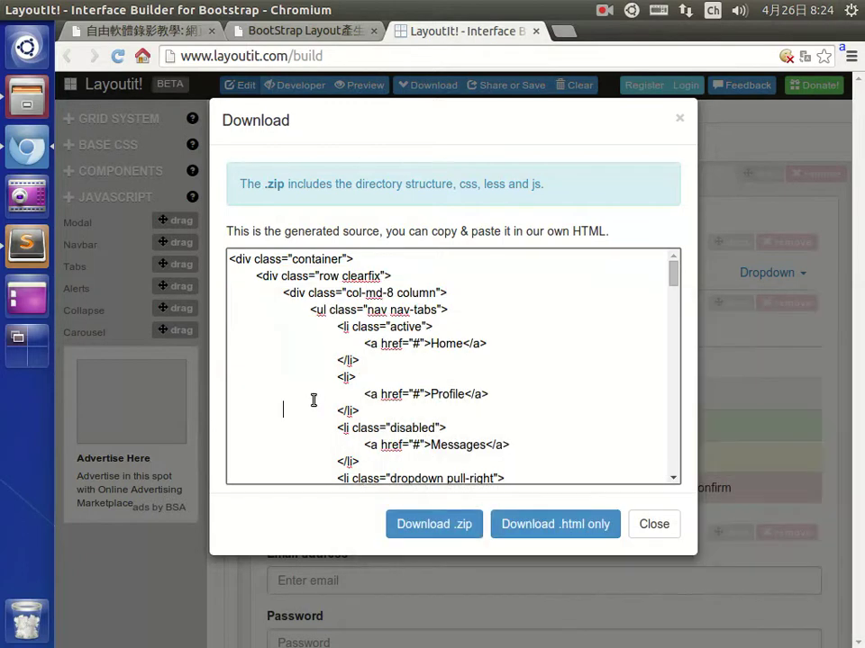